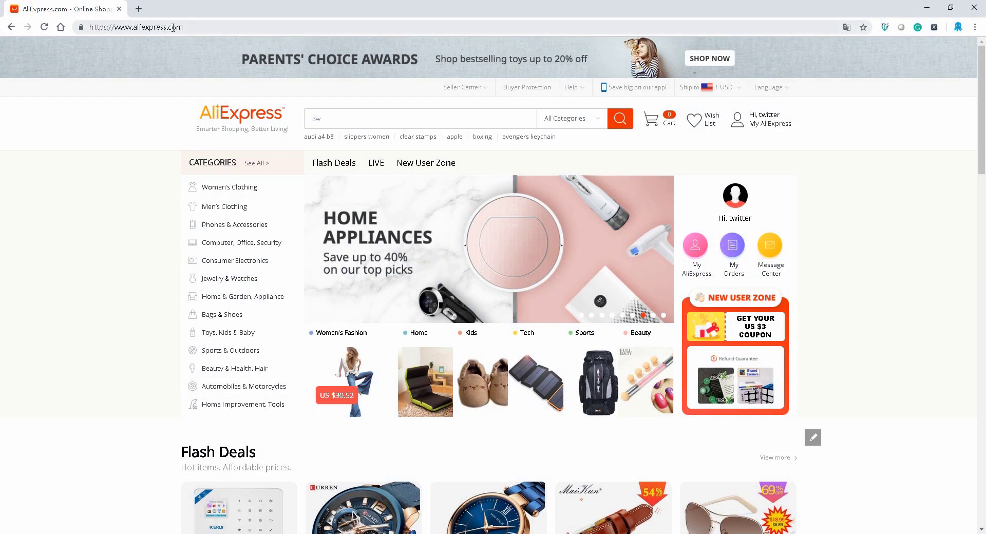
Step: Search AliExpress for 'laptop' (430,689 results) and copy the results page address
left_click(174, 27)
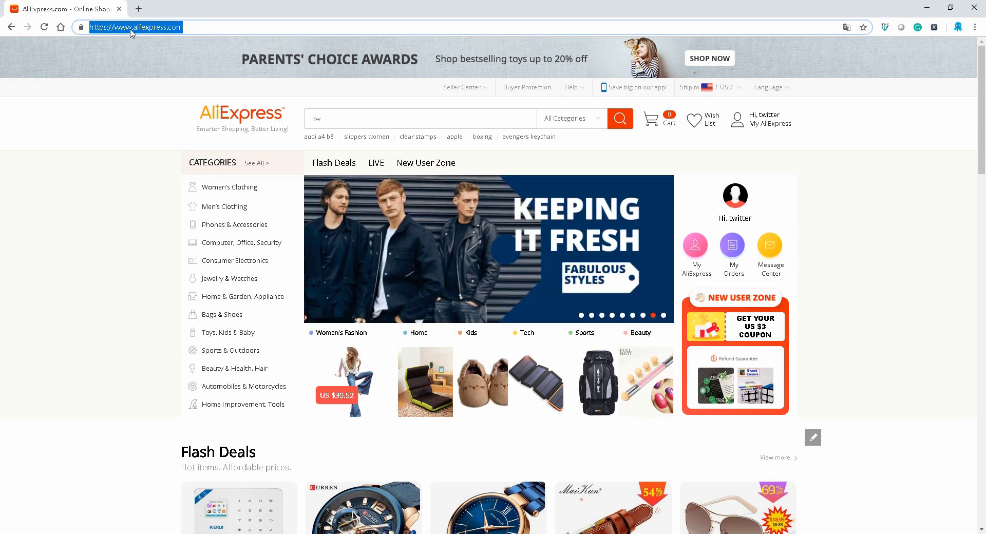
left_click(319, 119)
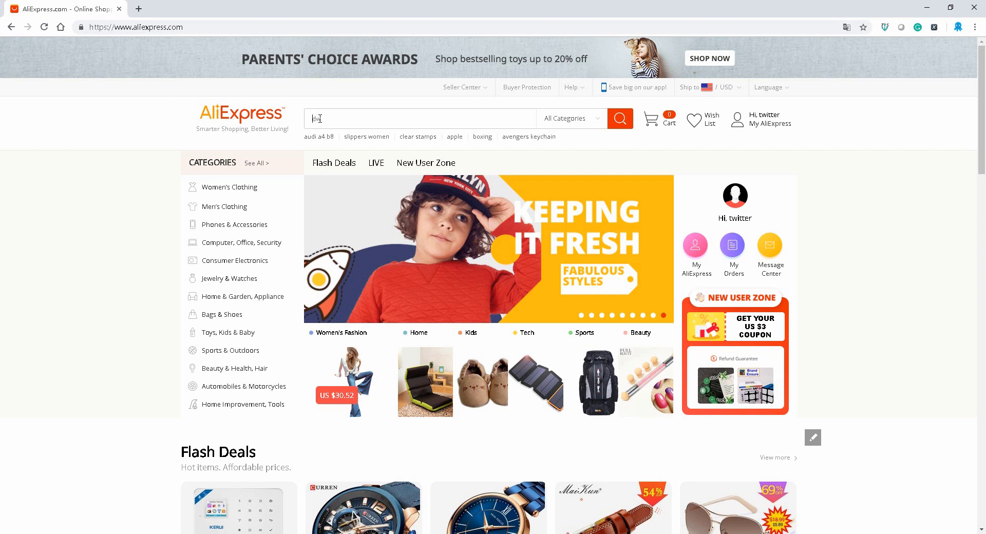
type("laptop")
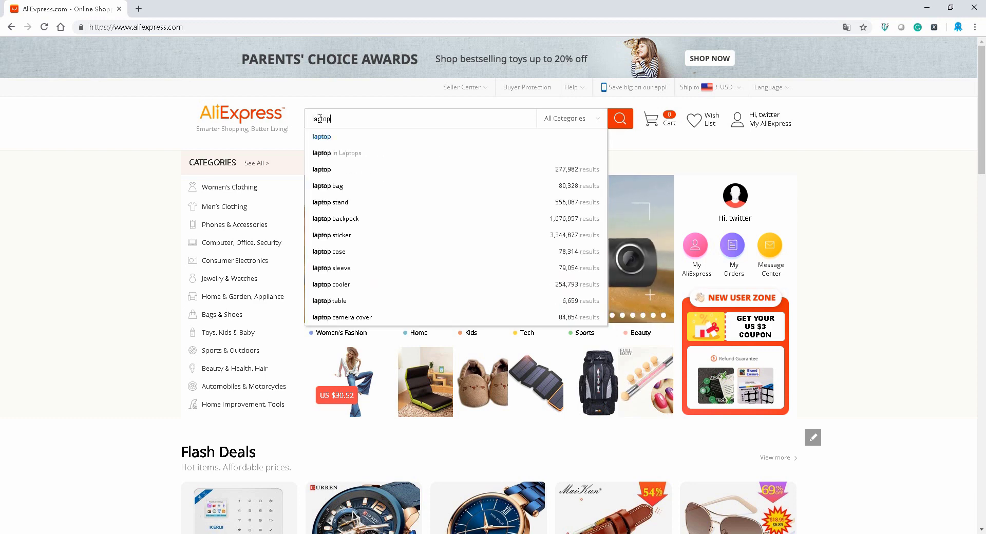
key("Return")
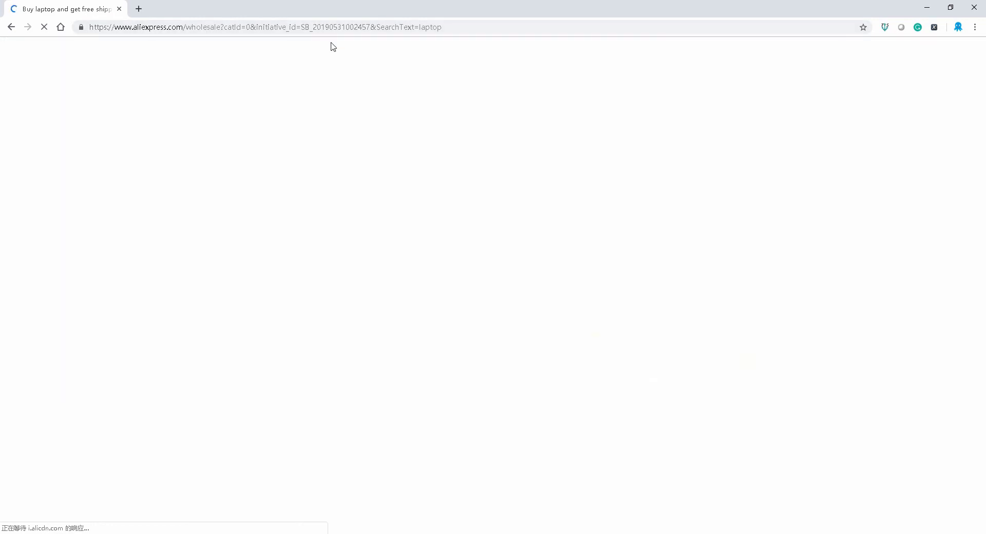
left_click(465, 27)
key("ctrl+c")
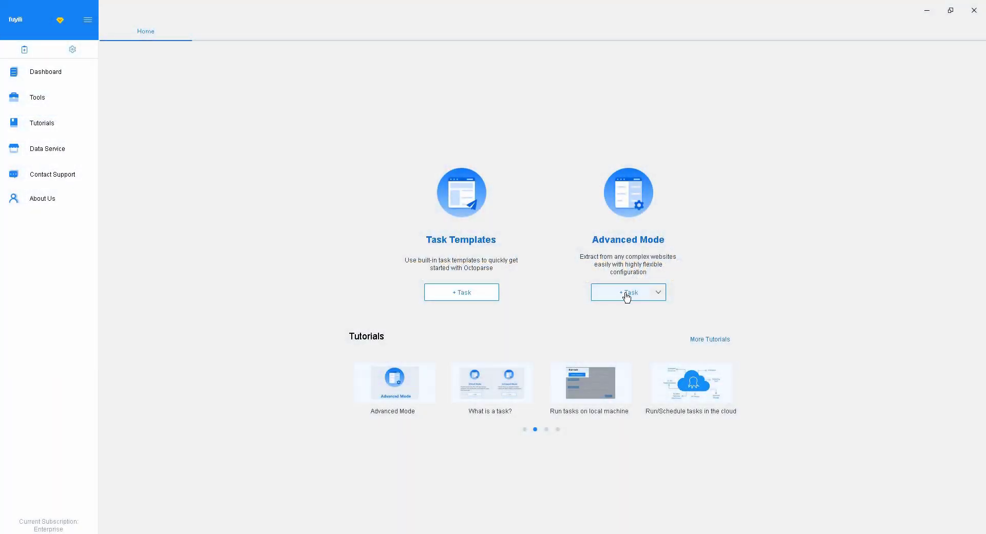
Step: Create an Advanced Mode task with the copied AliExpress laptop results URL as its website
left_click(626, 297)
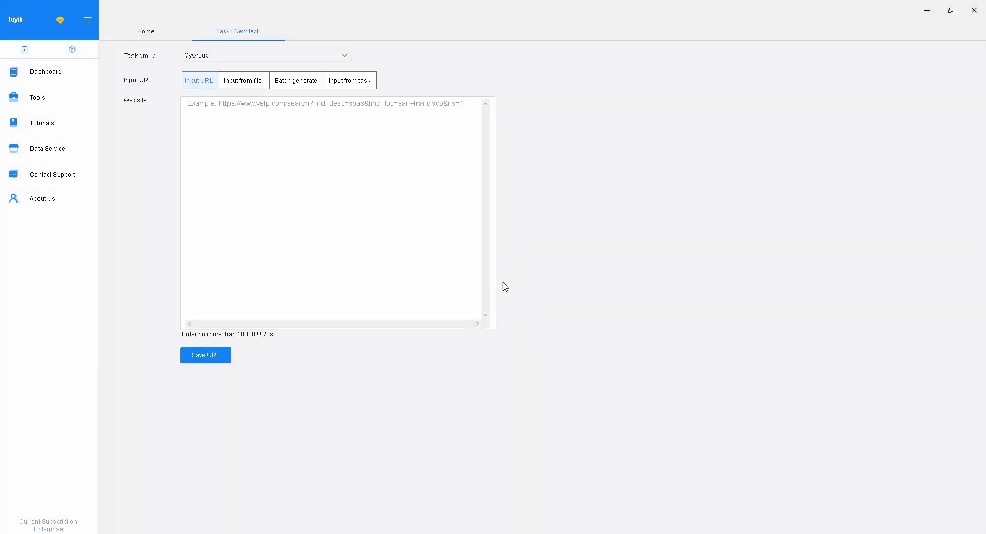
left_click(192, 106)
key("ctrl+v")
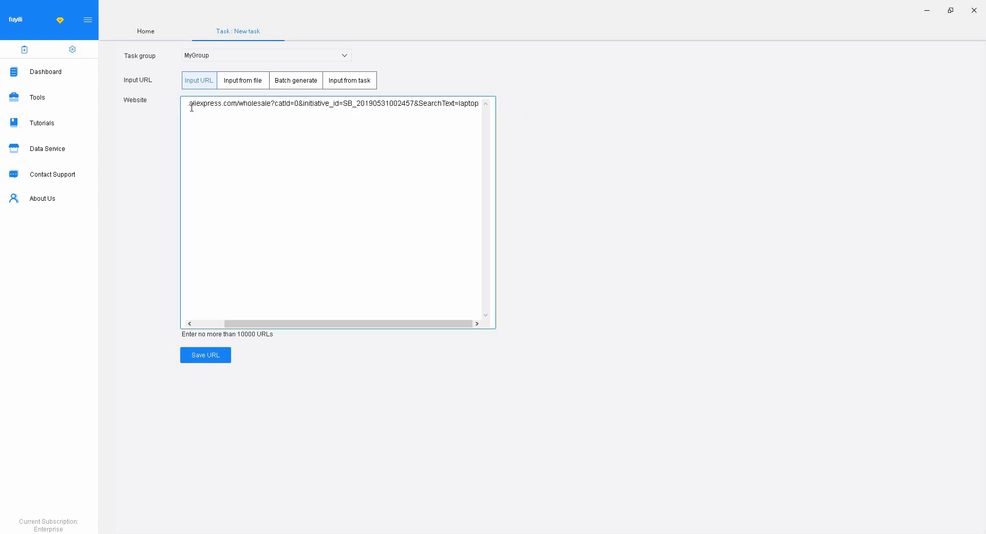
Step: Save the URL as a Go To Web Page step and scroll down to the results' page-number bar
left_click(216, 363)
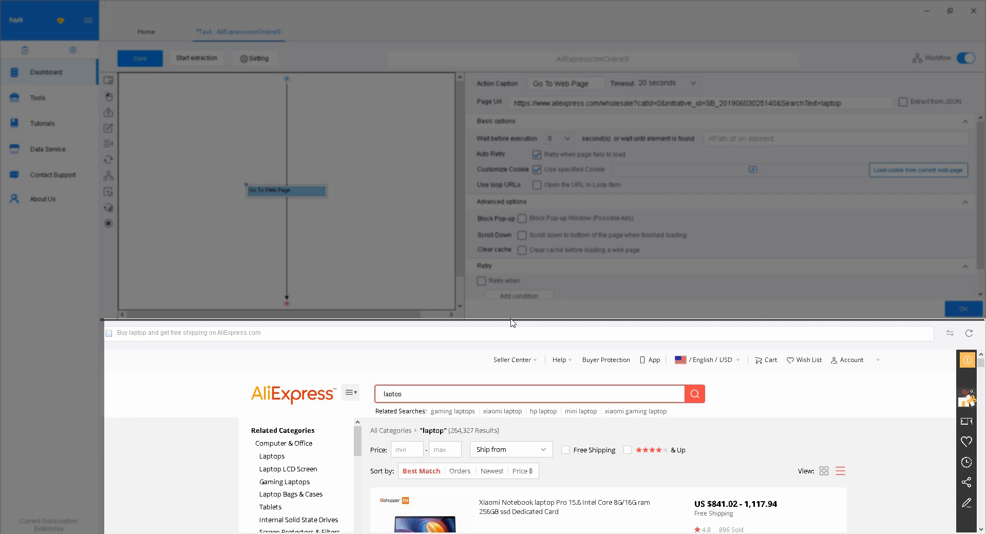
mouse_move(491, 379)
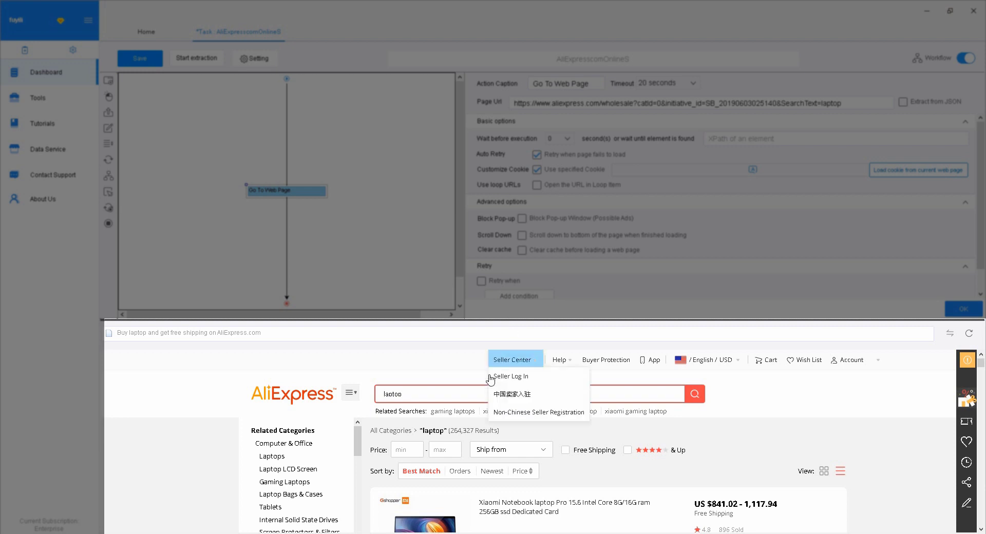
scroll(601, 449, "down", 1)
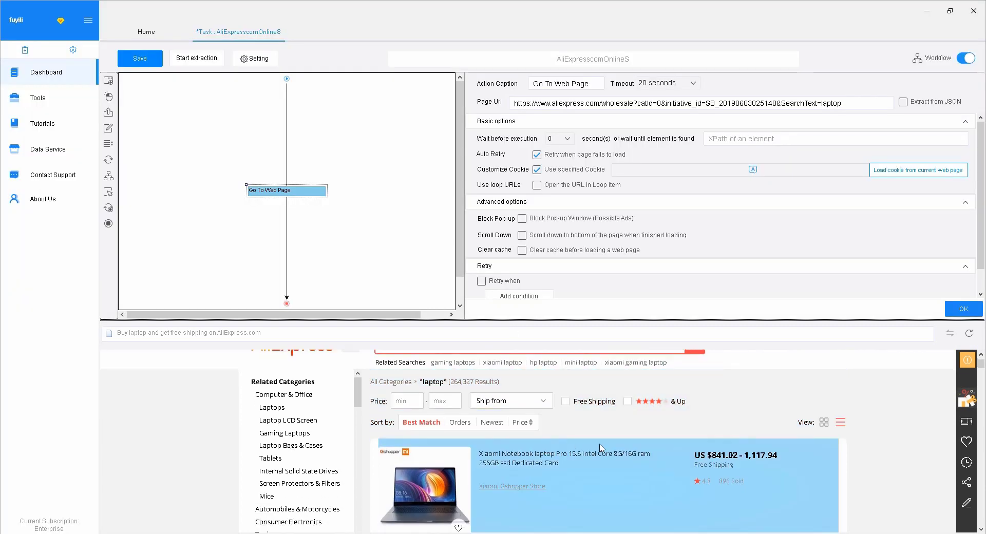
scroll(600, 448, "down", 2)
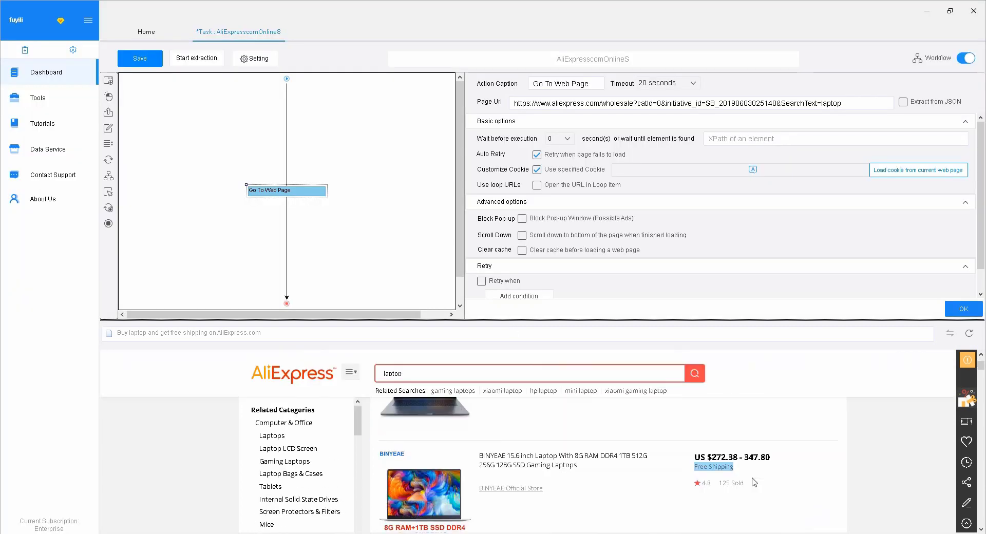
scroll(754, 482, "down", 1)
scroll(845, 501, "down", 1)
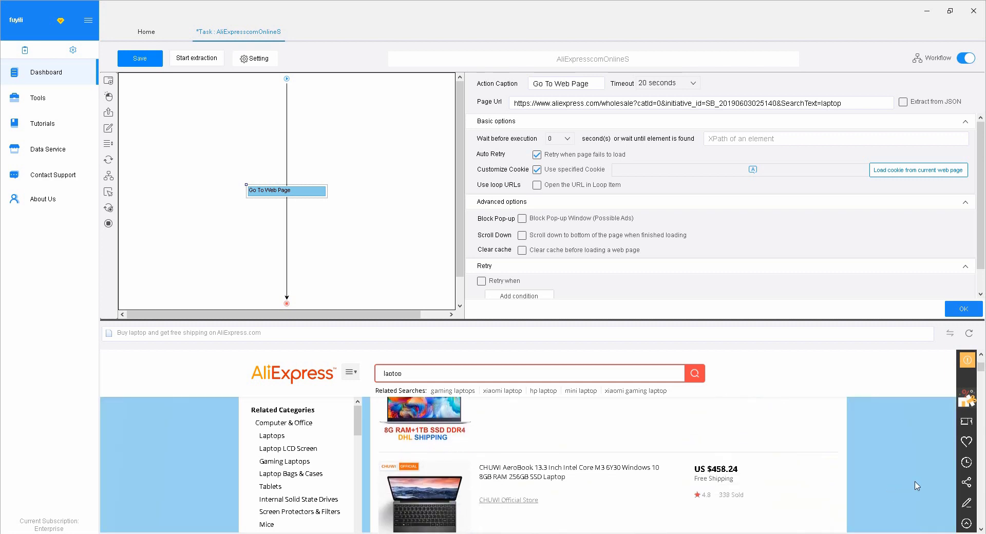
scroll(925, 487, "down", 1)
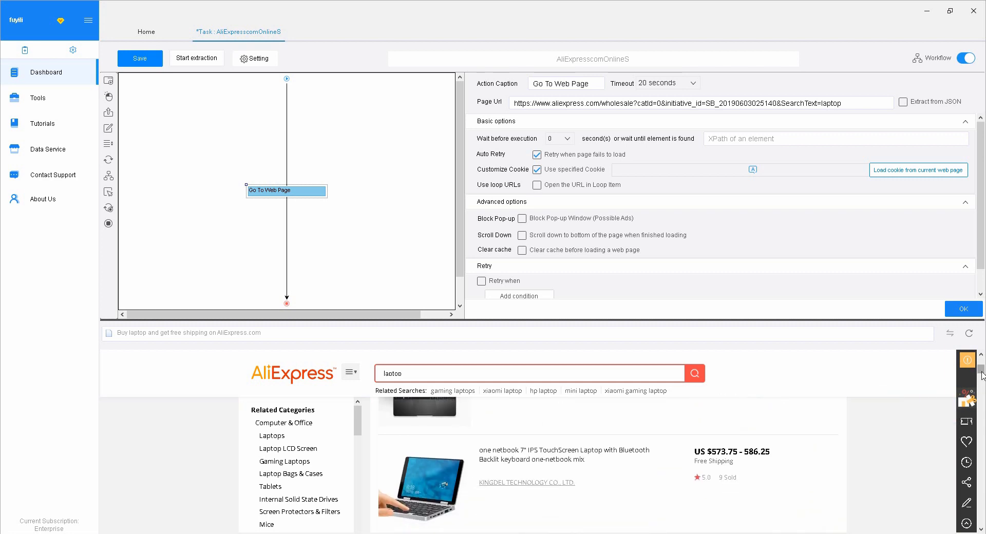
left_click_drag(983, 375, 967, 516)
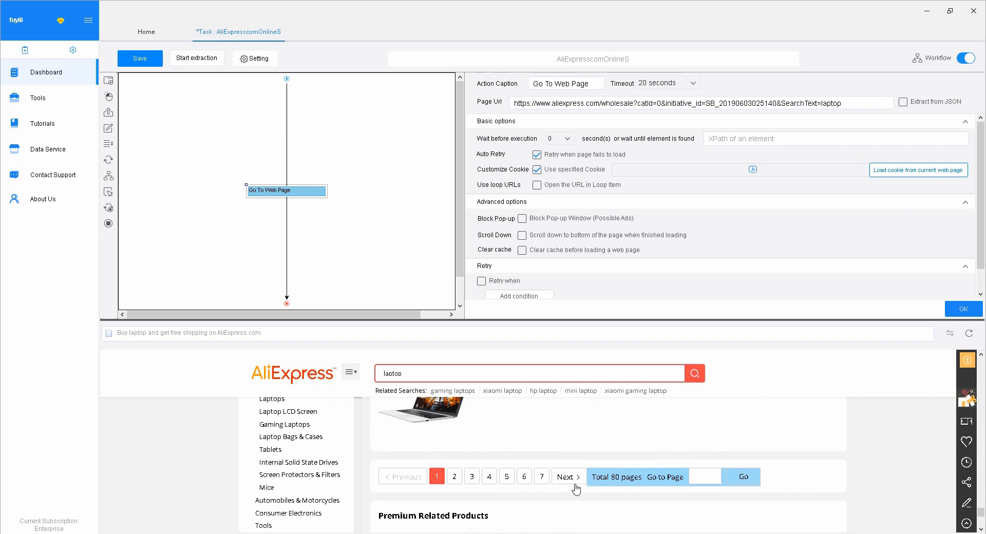
Step: Make the results' Next button a loop-click pagination step with AJAX load and a 3 s timeout
left_click(573, 483)
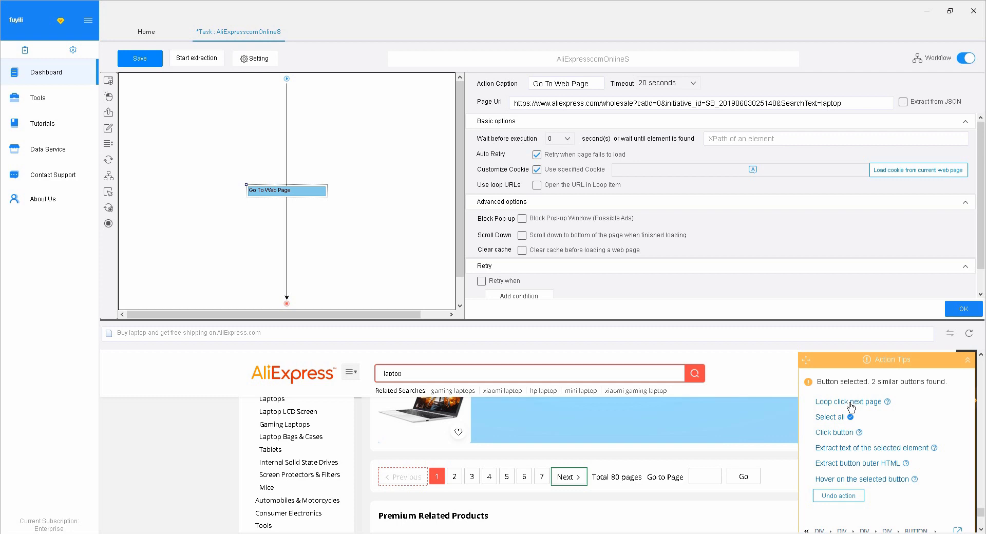
left_click(851, 405)
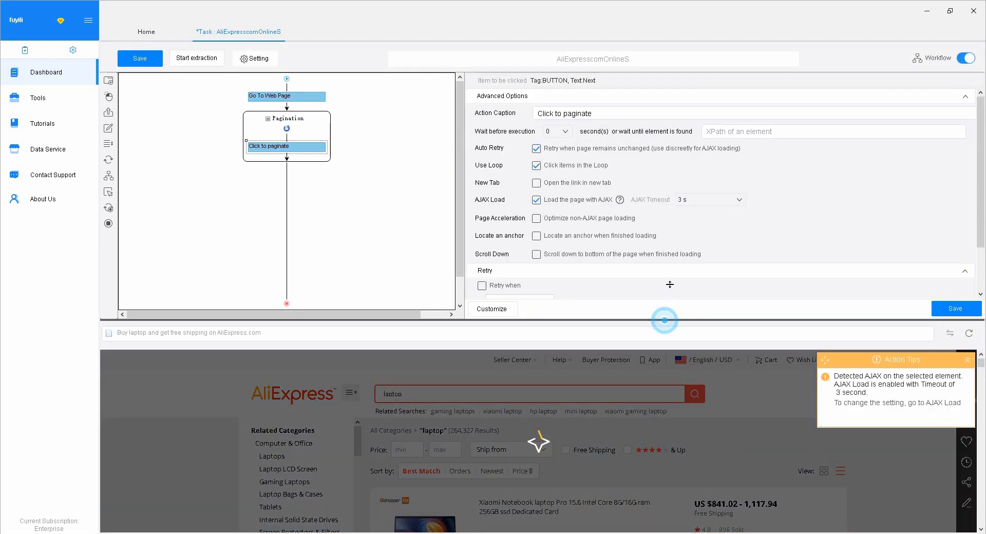
left_click_drag(665, 321, 665, 242)
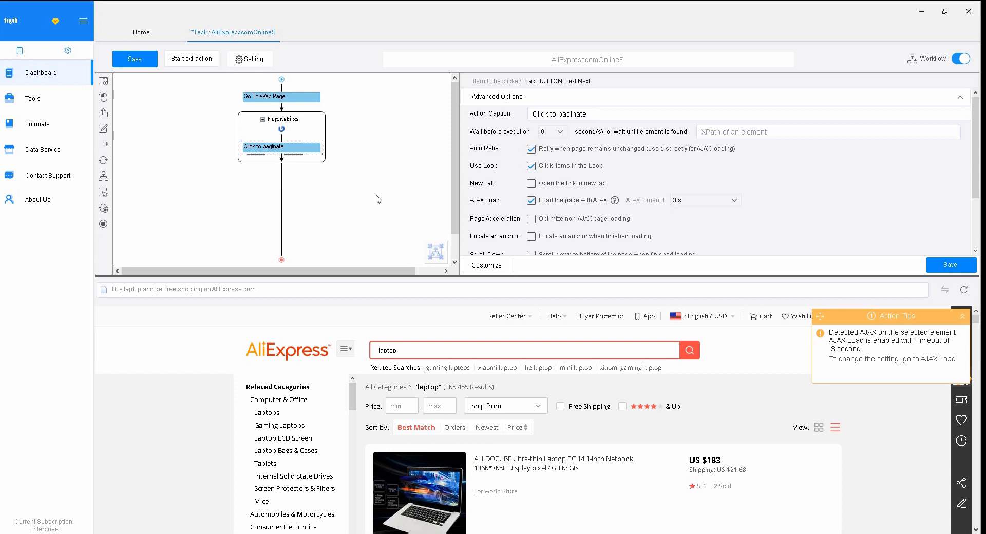
Step: Select all 60 laptop title links and loop-click each one to open its product page
left_click(539, 463)
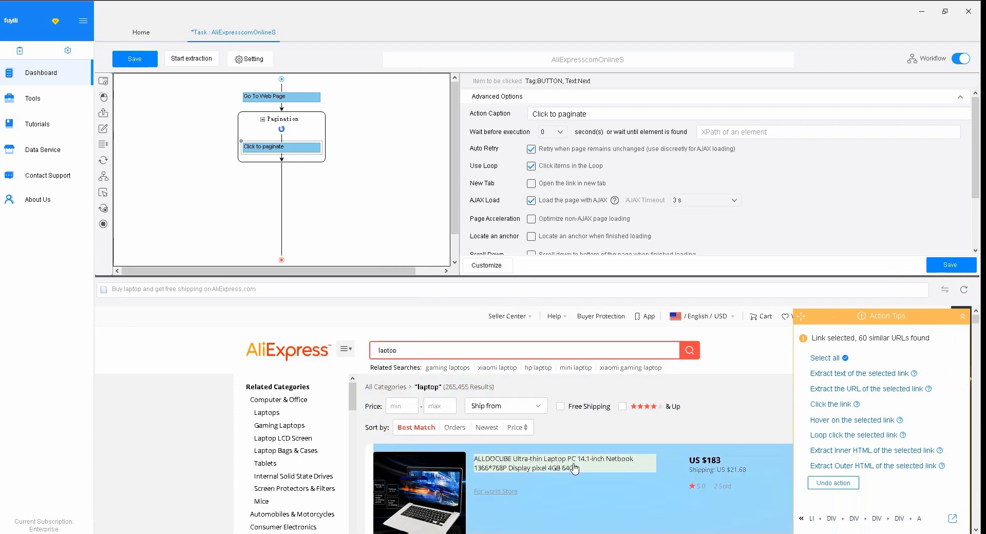
scroll(666, 471, "down", 1)
scroll(668, 469, "down", 1)
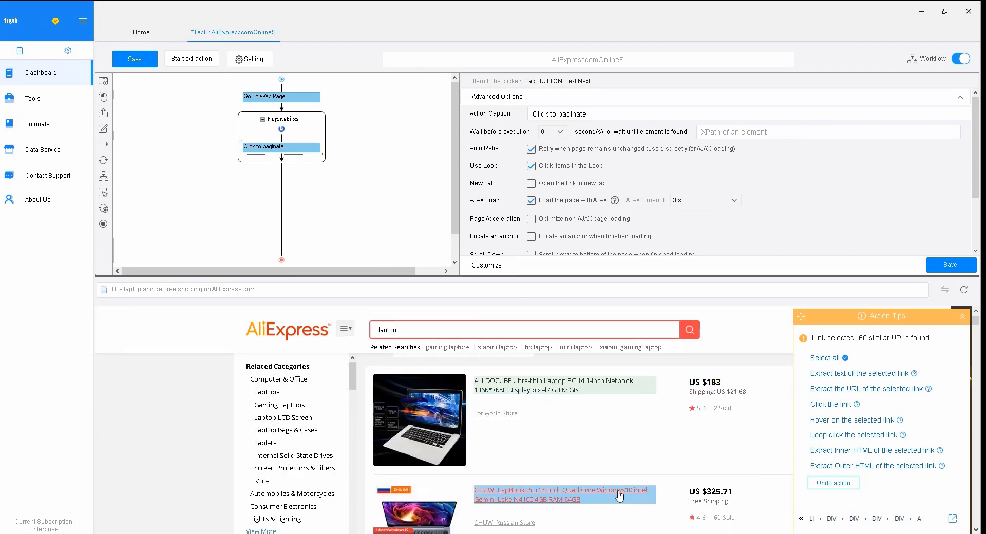
scroll(625, 502, "down", 3)
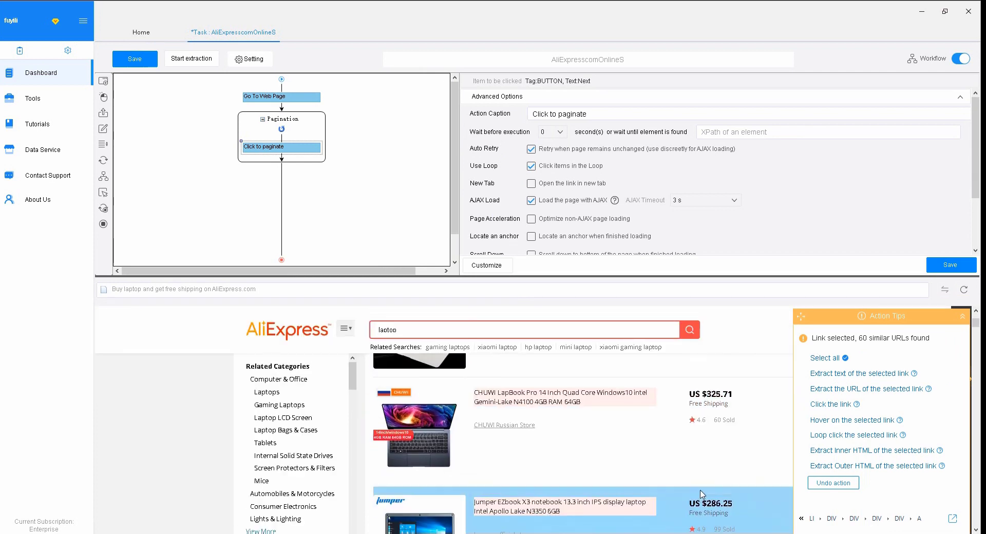
scroll(702, 496, "down", 2)
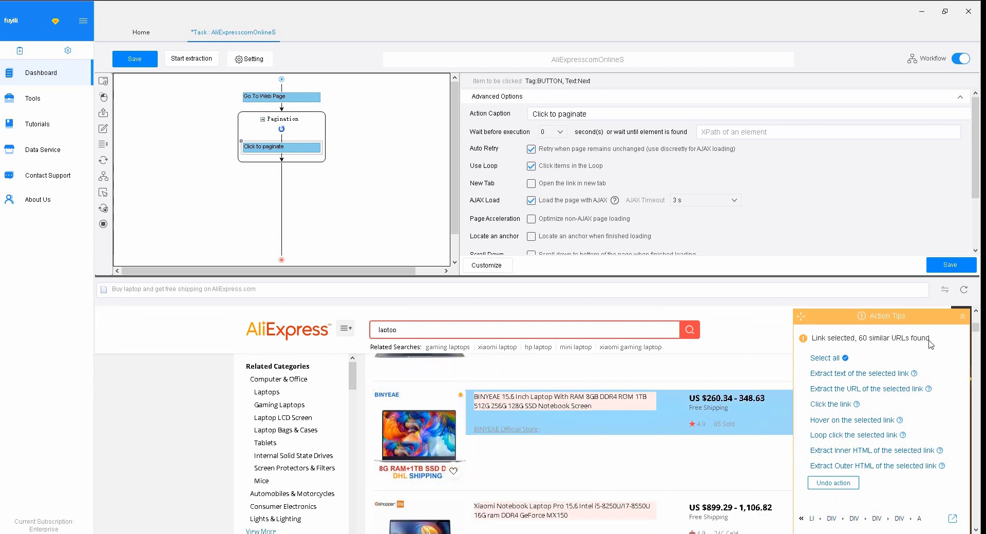
left_click(826, 358)
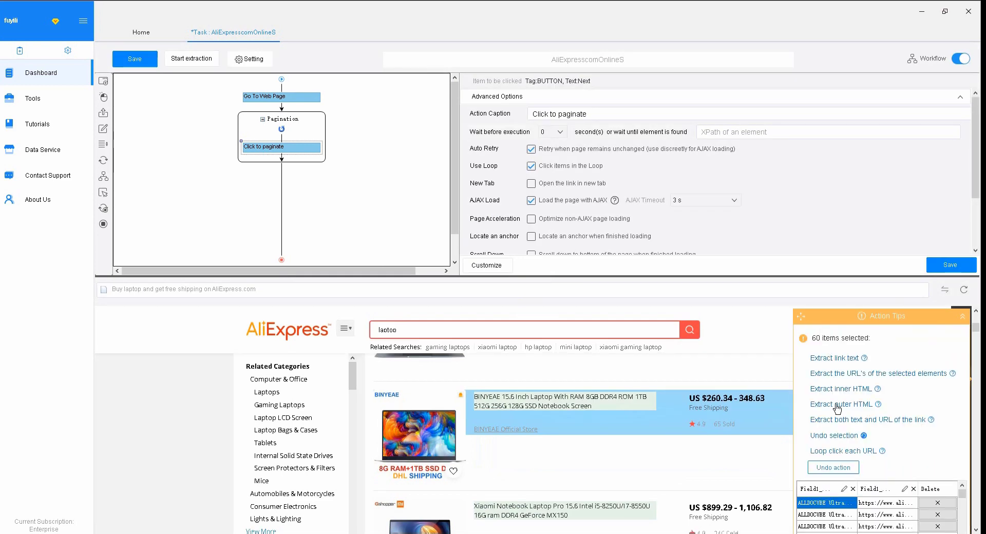
left_click(842, 452)
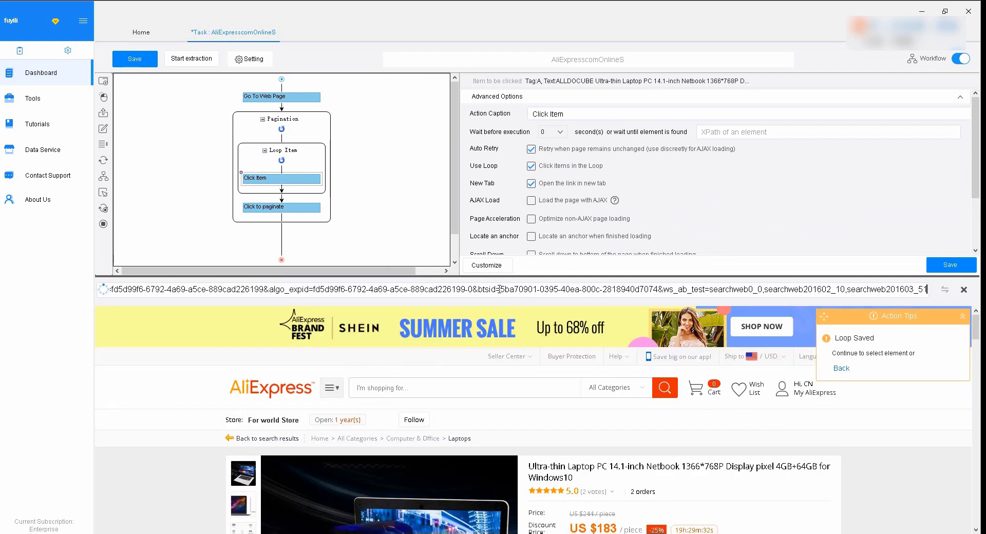
mouse_move(506, 359)
left_click(314, 158)
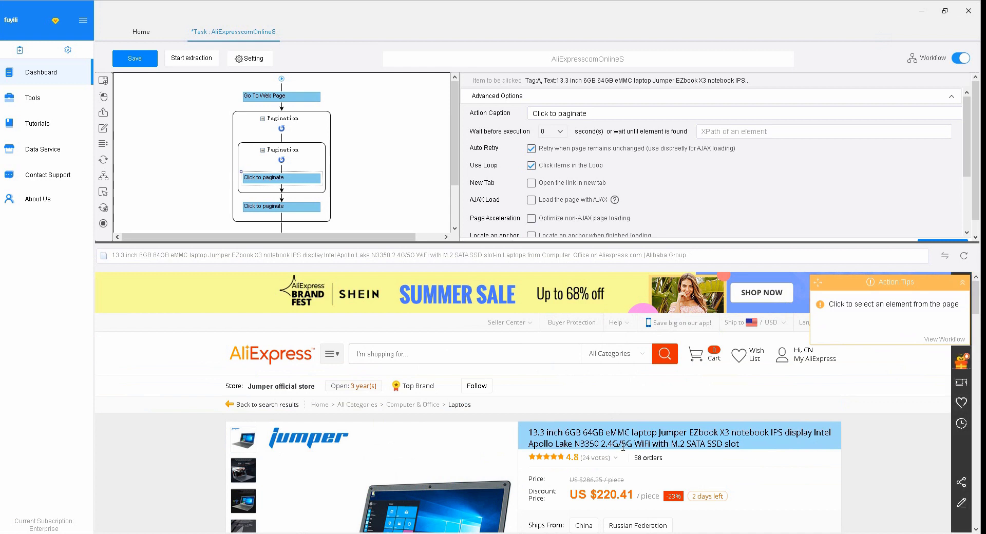
Step: Extract the product title, price 220.41 and 4.8 star rating as text fields
left_click(623, 446)
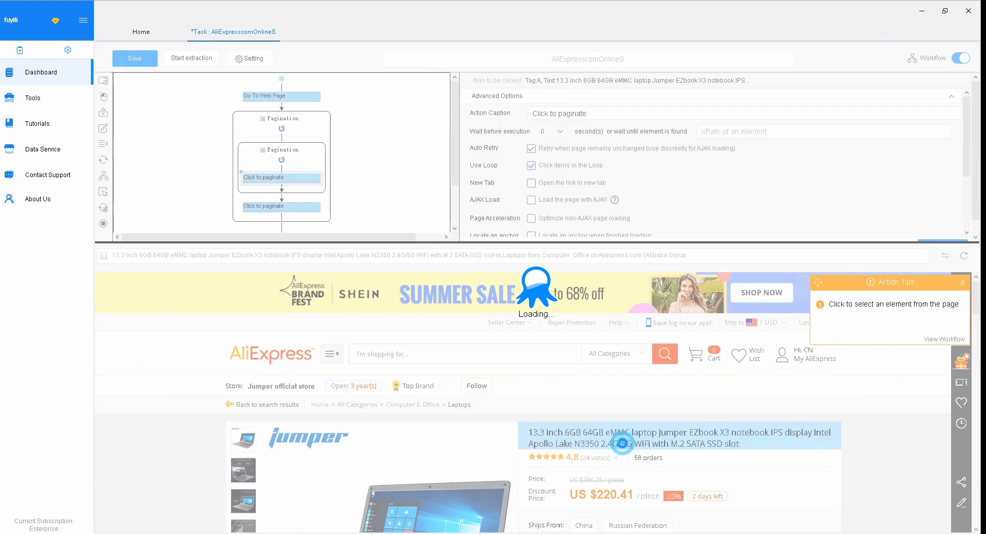
left_click(863, 326)
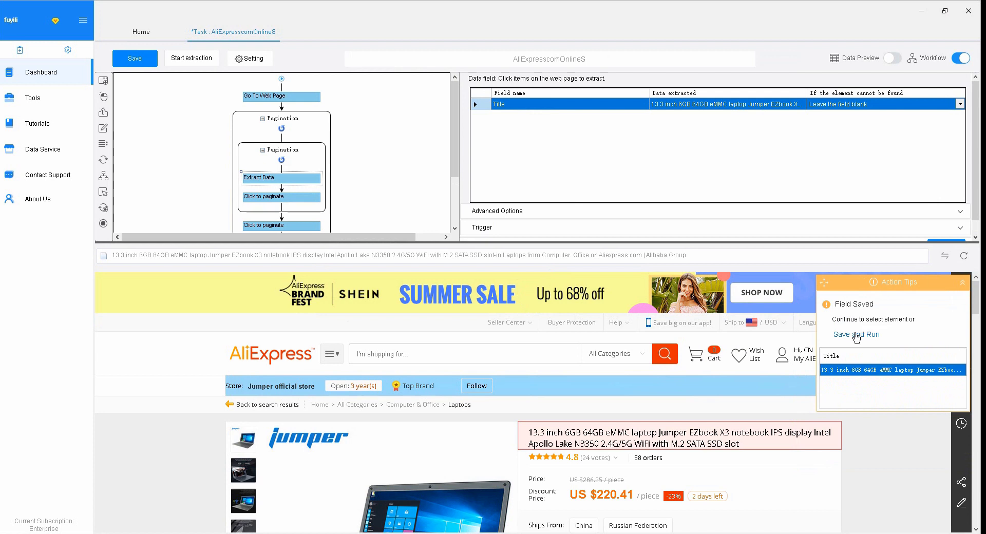
left_click(613, 495)
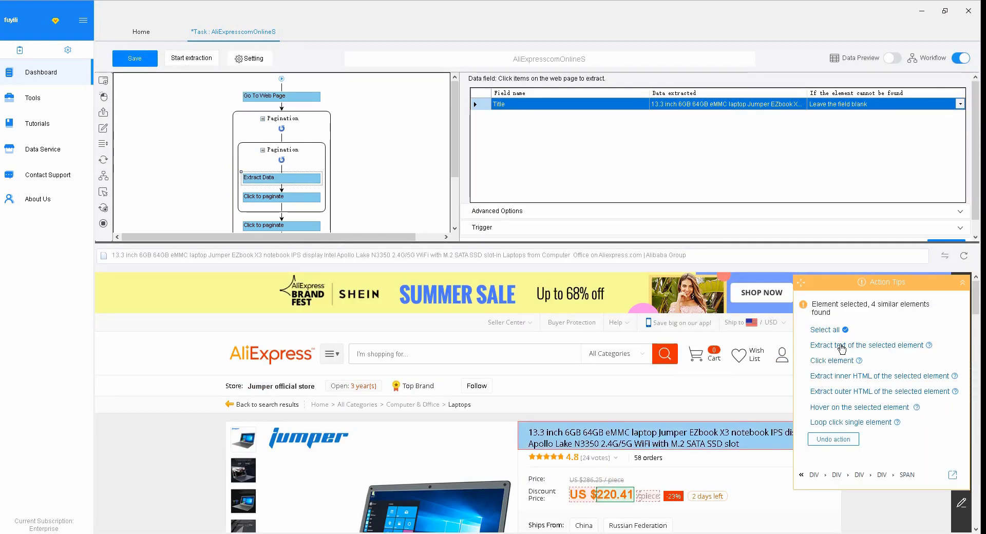
left_click(842, 349)
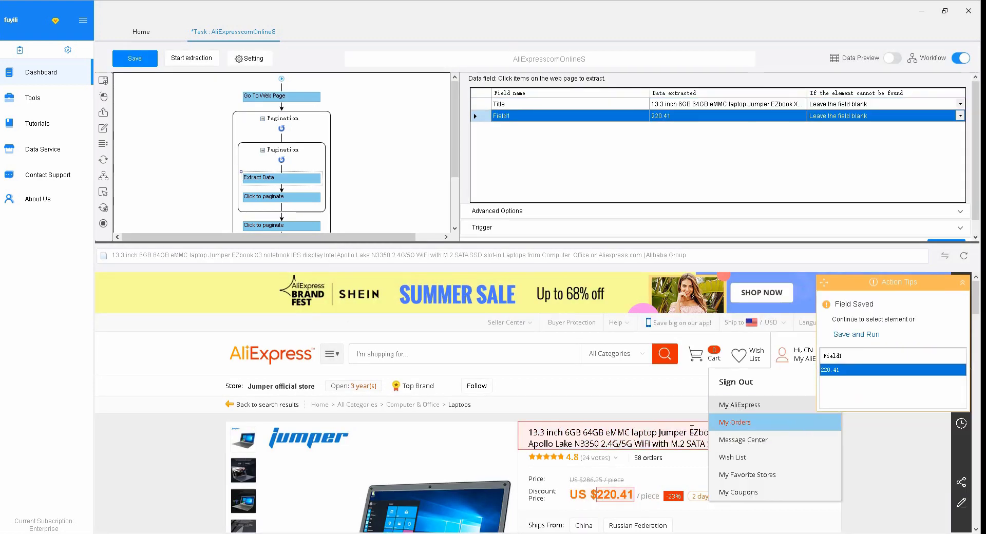
left_click(576, 458)
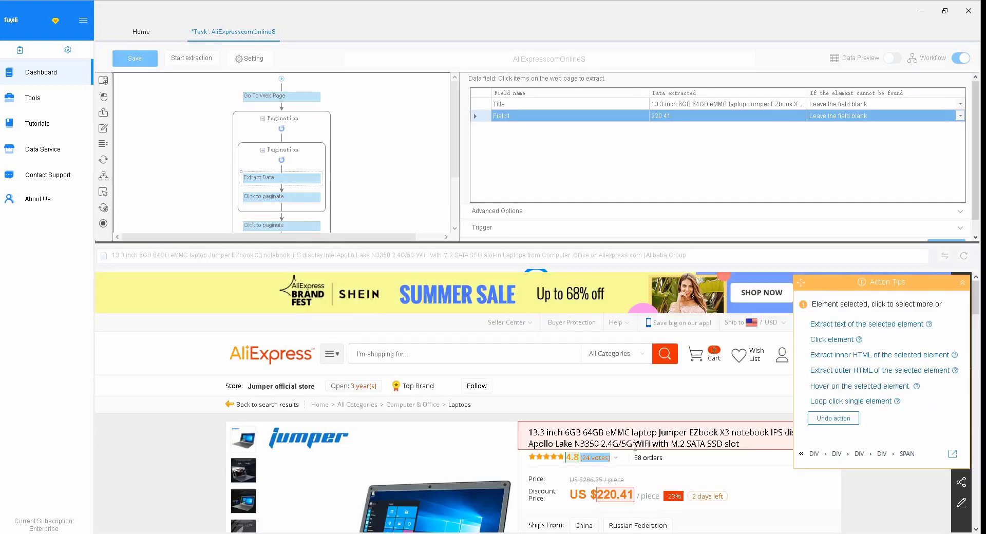
left_click(848, 324)
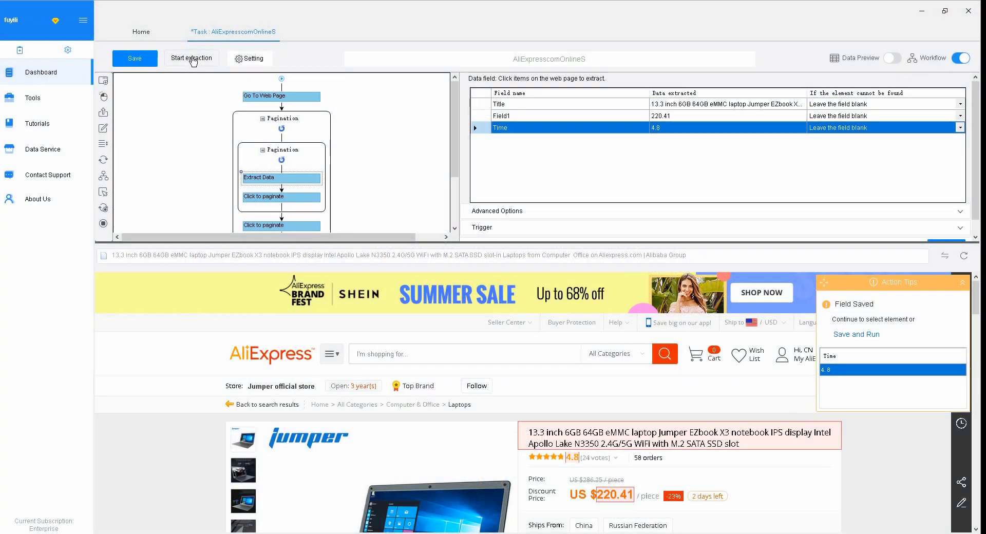
Step: Run the task using Local extraction
left_click(192, 60)
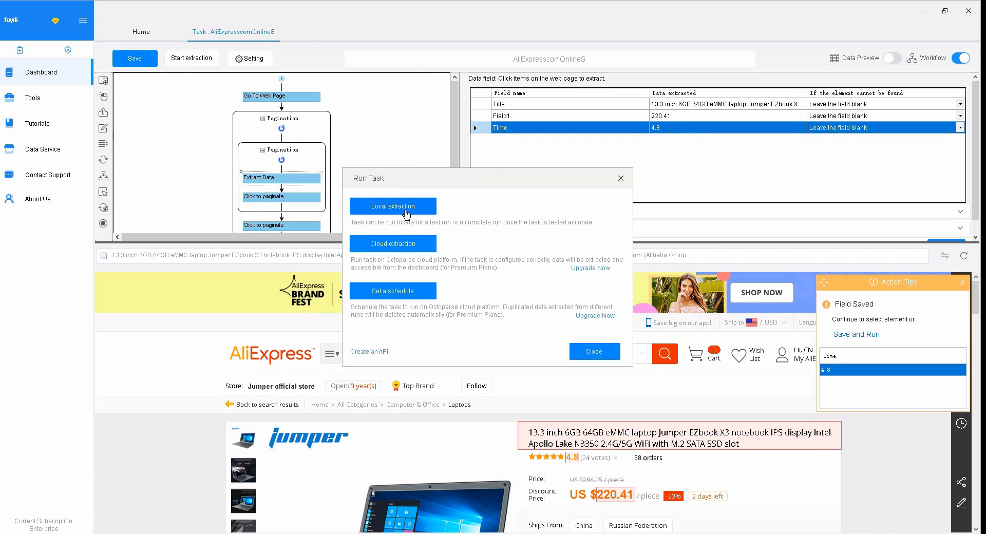
left_click(405, 210)
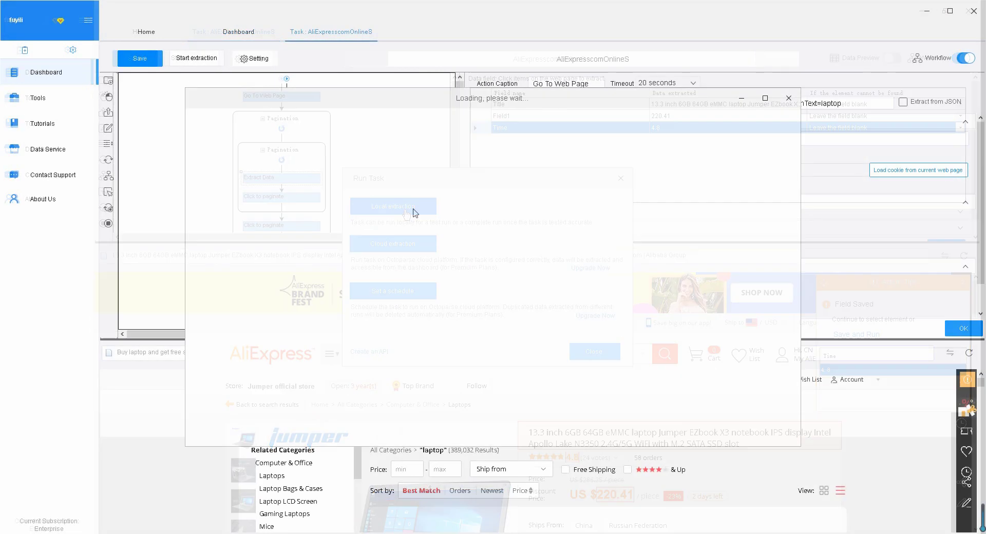